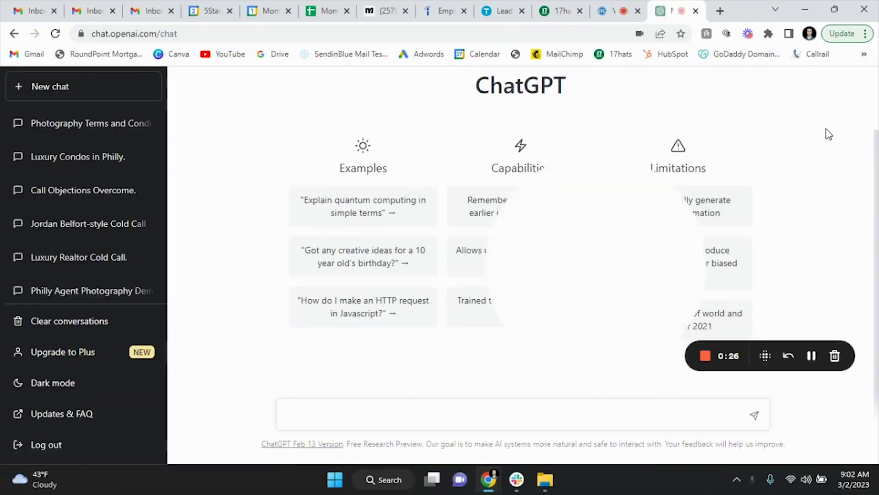
Clear an accidental text highlight on the ChatGPT page
{"action": "mouse_move", "coordinate": [579, 330]}
{"action": "left_click", "coordinate": [582, 356]}
{"action": "left_click_drag", "start_coordinate": [571, 298], "coordinate": [687, 151]}
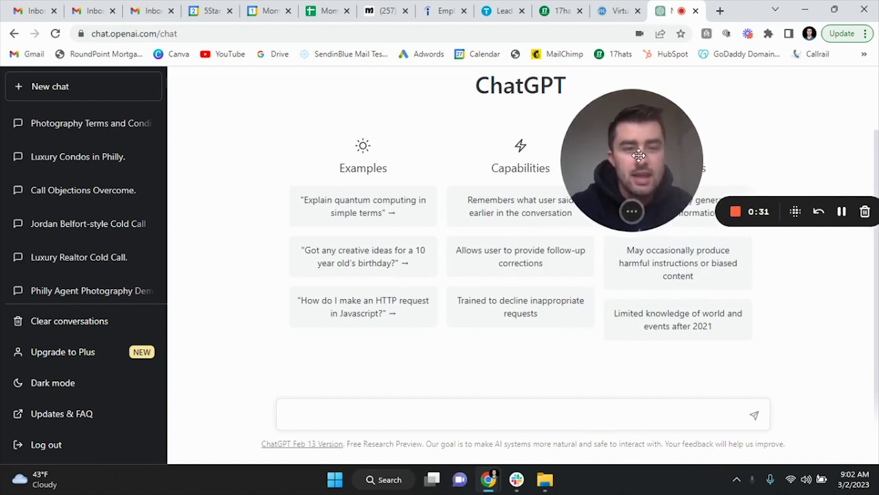
{"action": "left_click", "coordinate": [726, 143]}
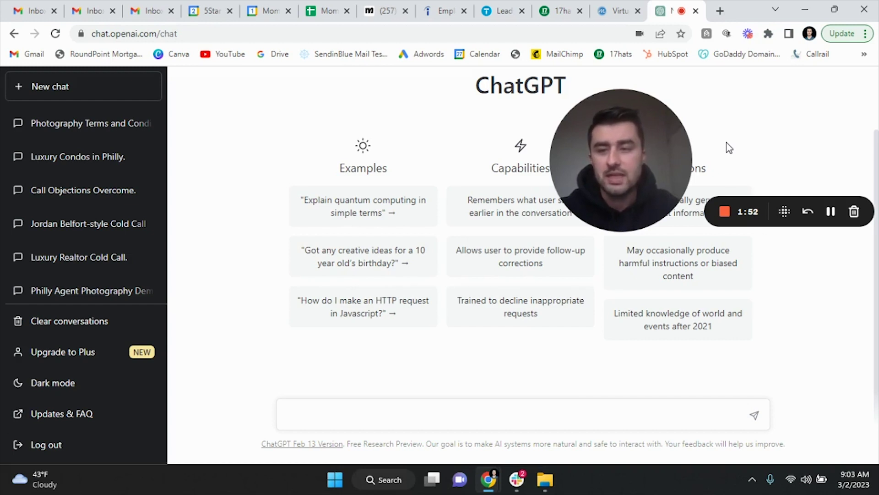
Open the earlier Jordan Belfort-style Cold Call chat and put the cursor in the message box
{"action": "left_click", "coordinate": [115, 224]}
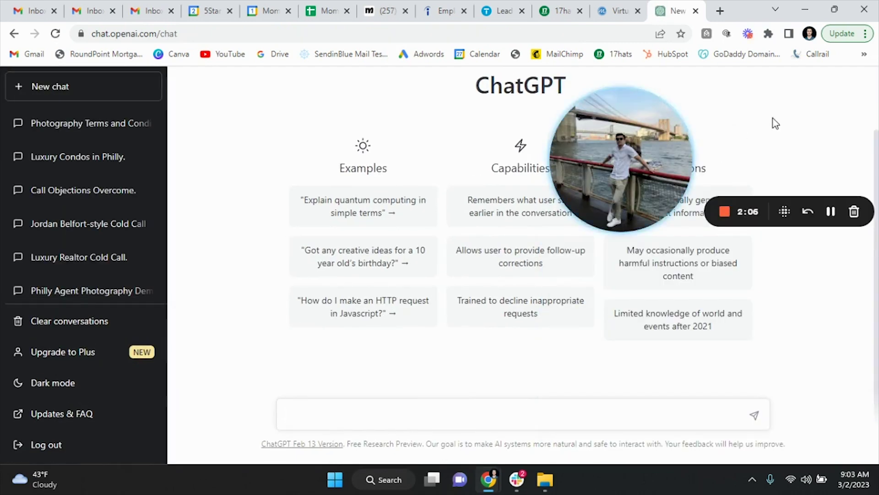
{"action": "mouse_move", "coordinate": [642, 202]}
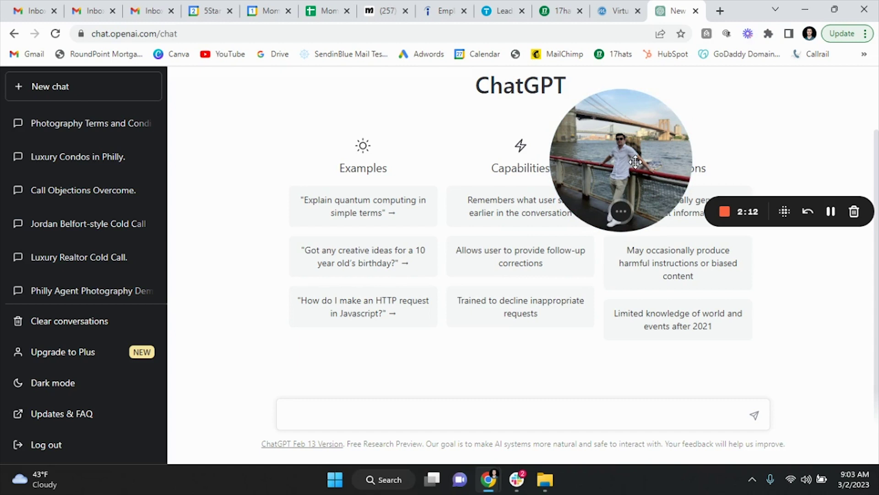
{"action": "left_click_drag", "start_coordinate": [635, 162], "coordinate": [630, 175]}
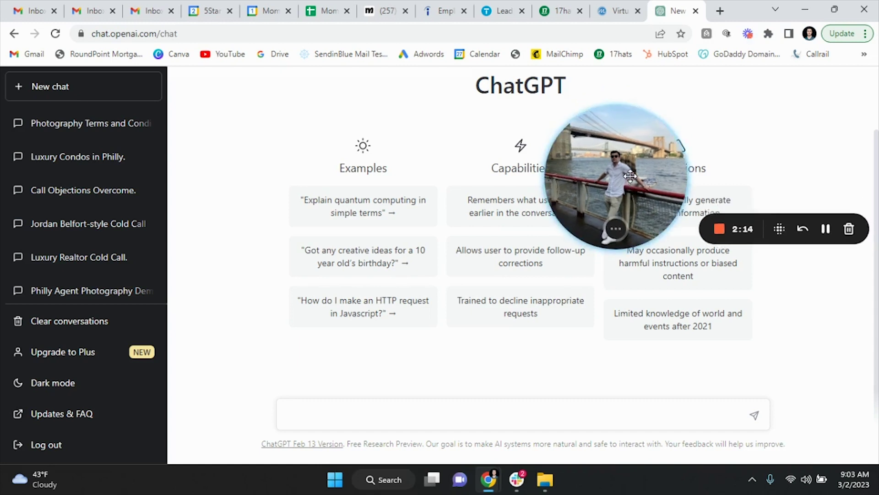
{"action": "left_click", "coordinate": [749, 137]}
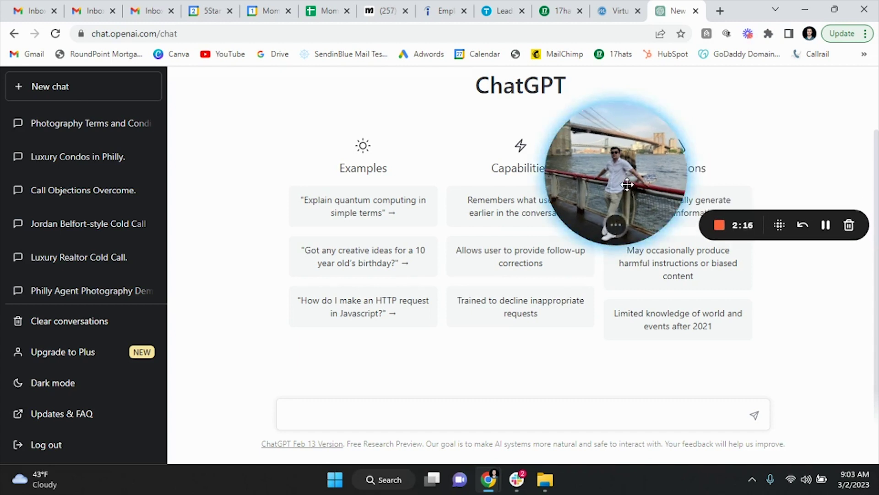
{"action": "left_click", "coordinate": [403, 420]}
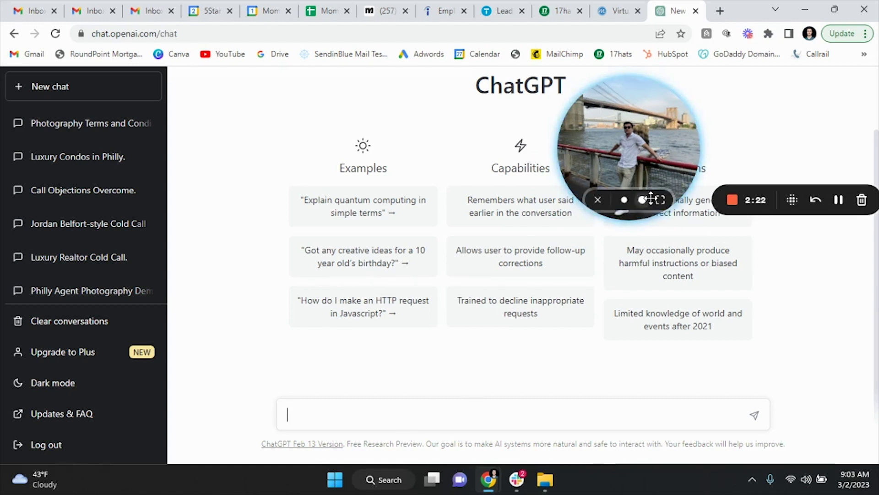
{"action": "mouse_move", "coordinate": [601, 208]}
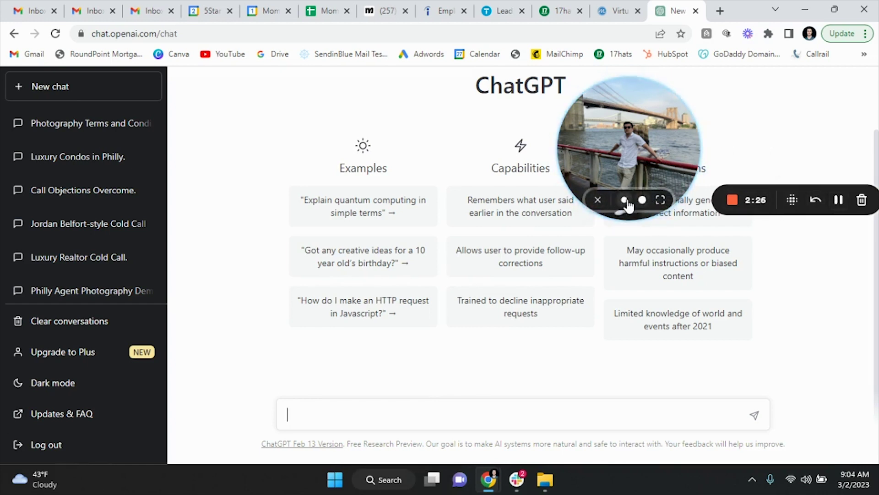
{"action": "left_click", "coordinate": [451, 411]}
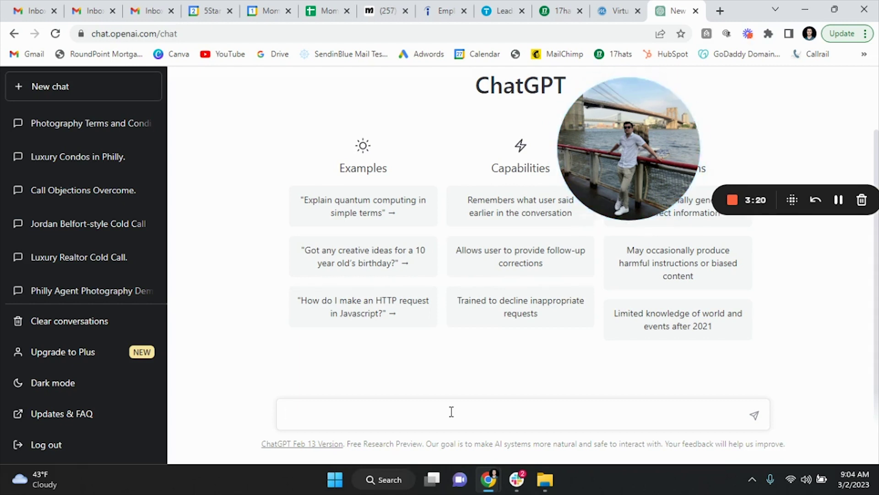
Write 'write me a sales script for cold calling real estate agents to do their photography' and copy it
{"action": "type", "text": "write "}
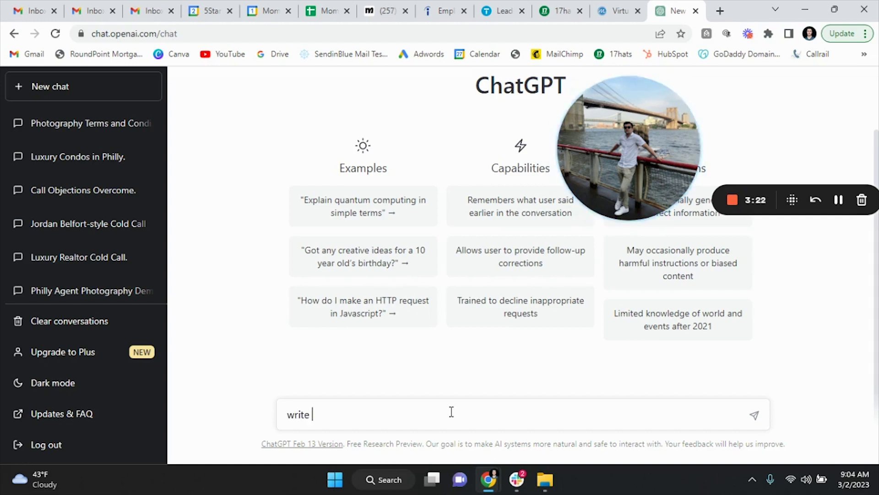
{"action": "type", "text": "me a sales scri"}
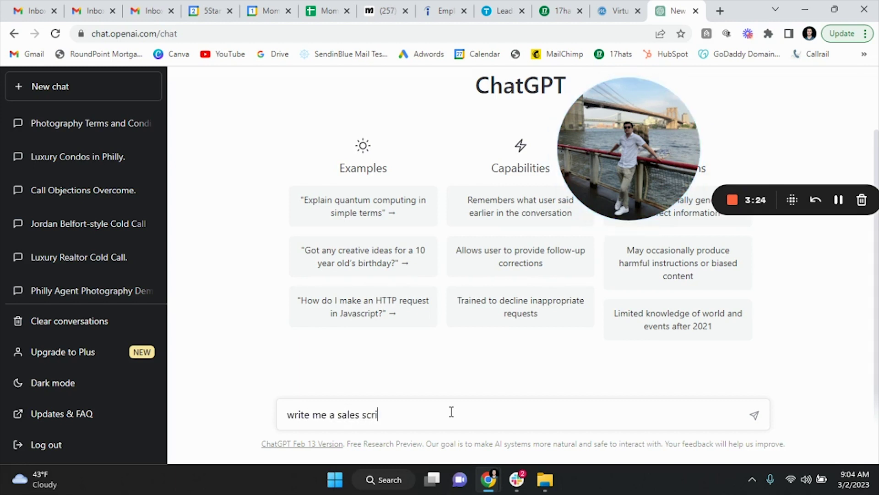
{"action": "type", "text": "pt for cold cal"}
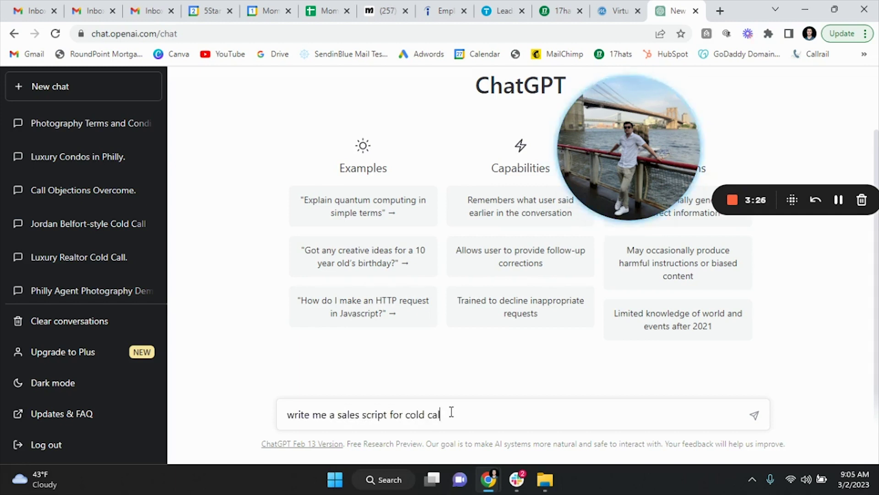
{"action": "type", "text": "ling real estate agents to do their"}
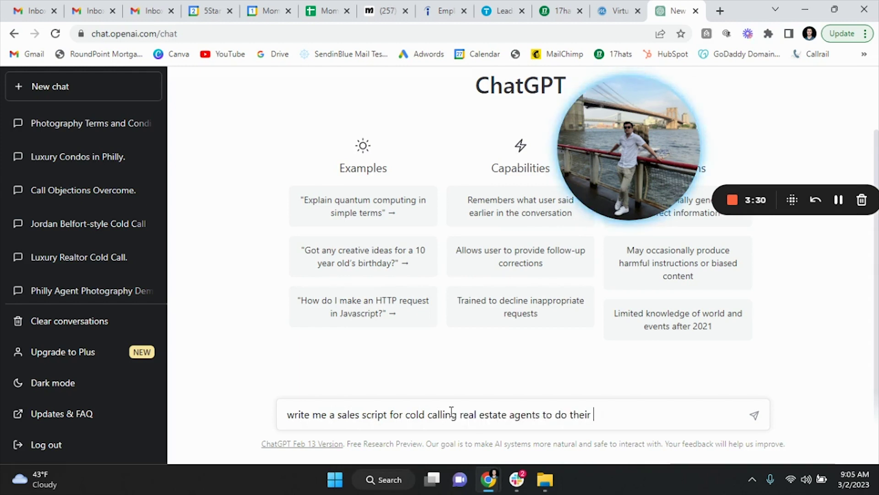
{"action": "type", "text": " photog"}
{"action": "type", "text": "raph"}
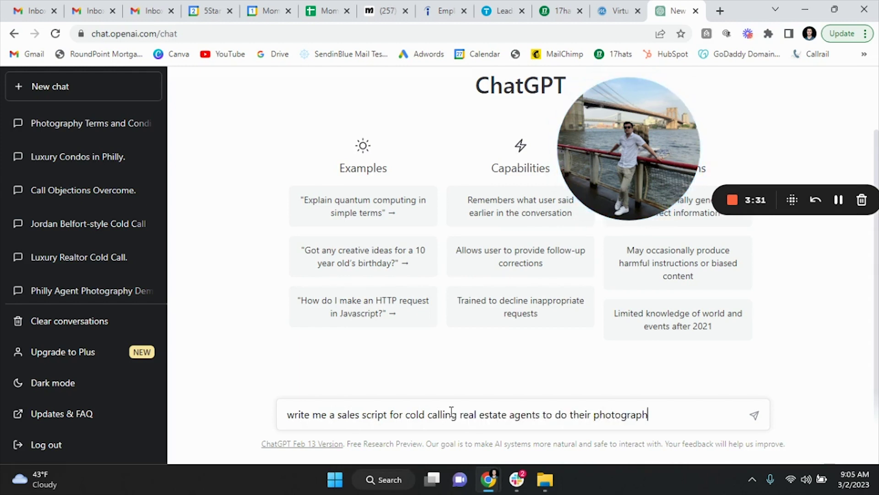
{"action": "type", "text": "y"}
{"action": "key", "text": "ctrl+a"}
{"action": "right_click", "coordinate": [304, 384]}
{"action": "left_click", "coordinate": [369, 206]}
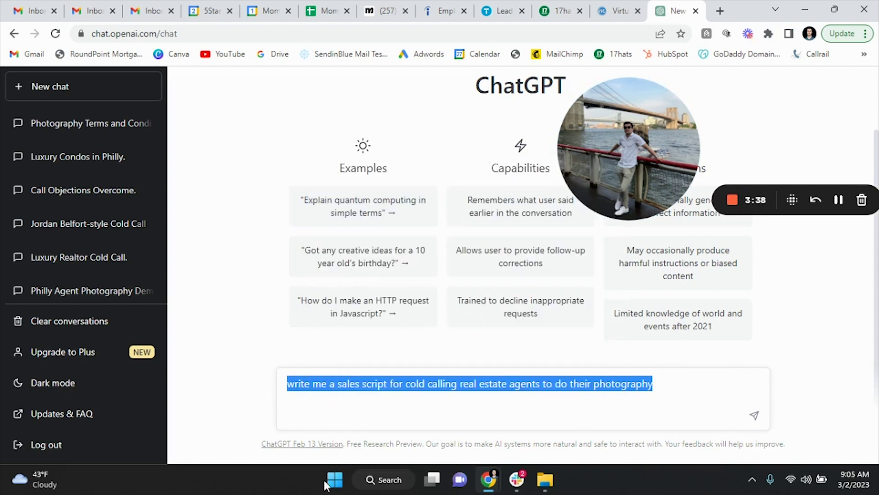
{"action": "left_click", "coordinate": [317, 404]}
{"action": "key", "text": "shift+Return"}
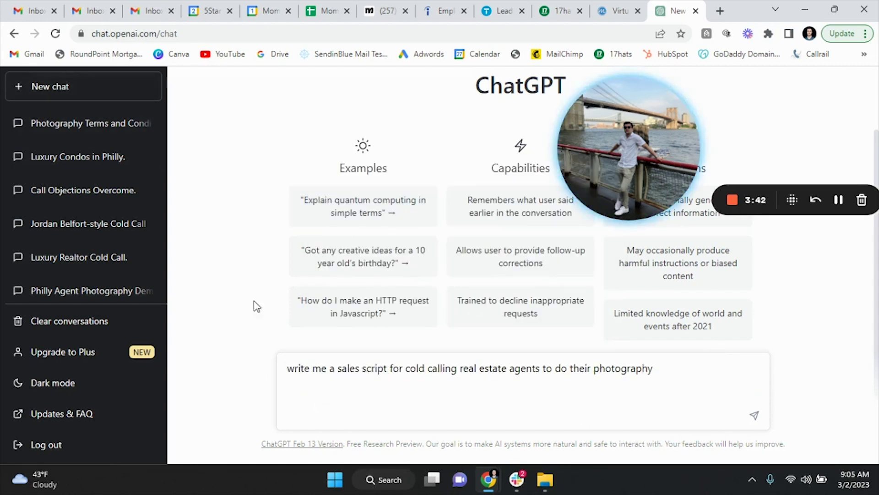
Reload the page and let ChatGPT answer the photography cold-call prompt
{"action": "left_click", "coordinate": [55, 33]}
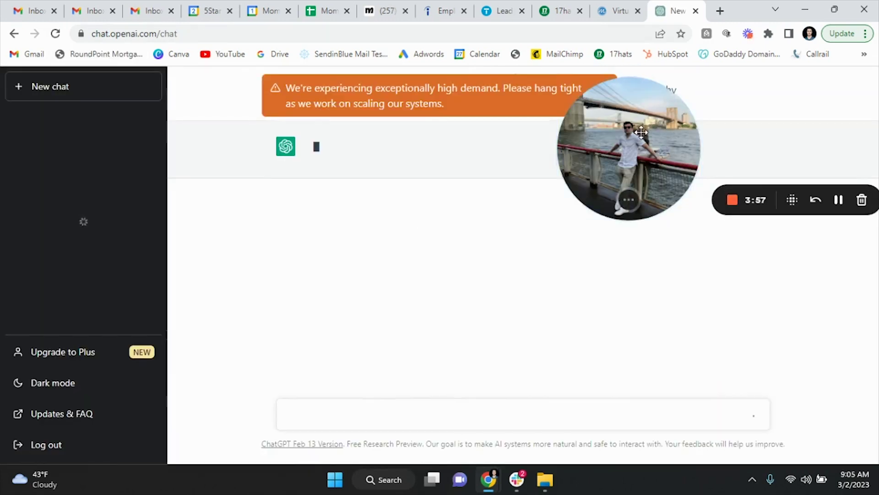
{"action": "left_click_drag", "start_coordinate": [640, 132], "coordinate": [793, 230]}
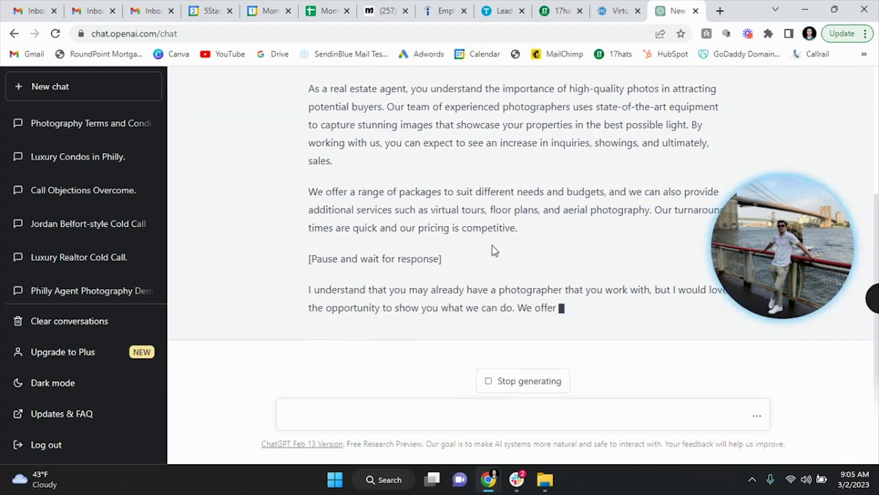
{"action": "scroll", "coordinate": [494, 251], "scroll_direction": "up", "scroll_amount": 1}
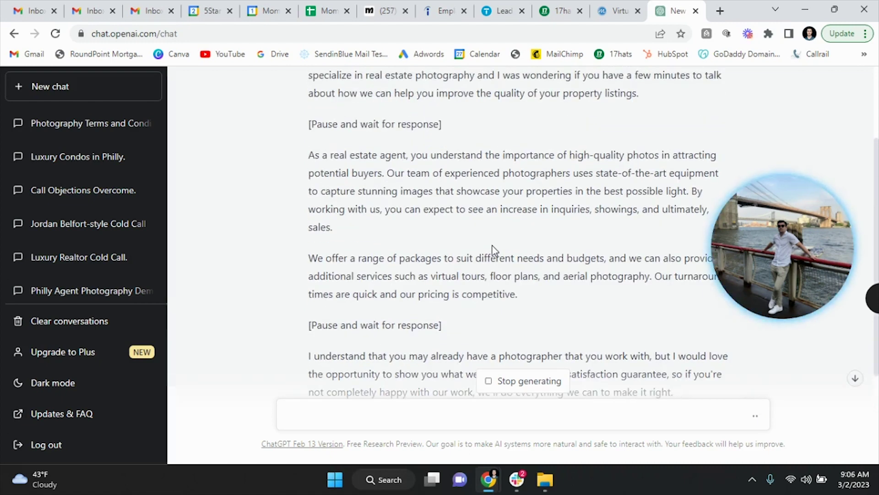
{"action": "scroll", "coordinate": [494, 251], "scroll_direction": "down", "scroll_amount": 3}
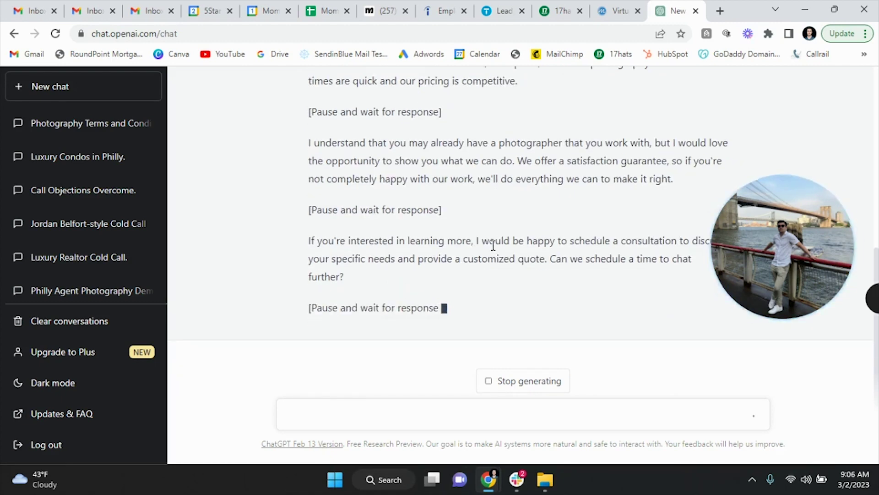
Stop the reply at its closing thank-you line and scroll back through it
{"action": "left_click", "coordinate": [511, 384]}
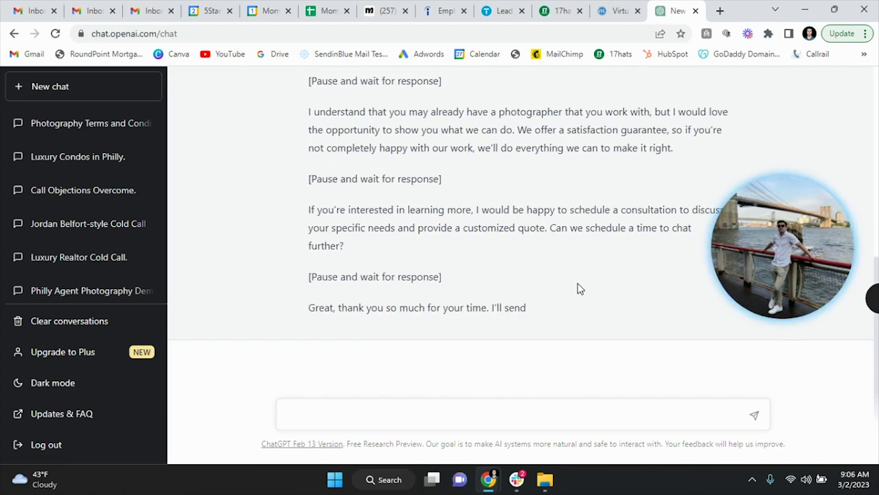
{"action": "scroll", "coordinate": [580, 286], "scroll_direction": "up", "scroll_amount": 4}
{"action": "scroll", "coordinate": [579, 283], "scroll_direction": "up", "scroll_amount": 4}
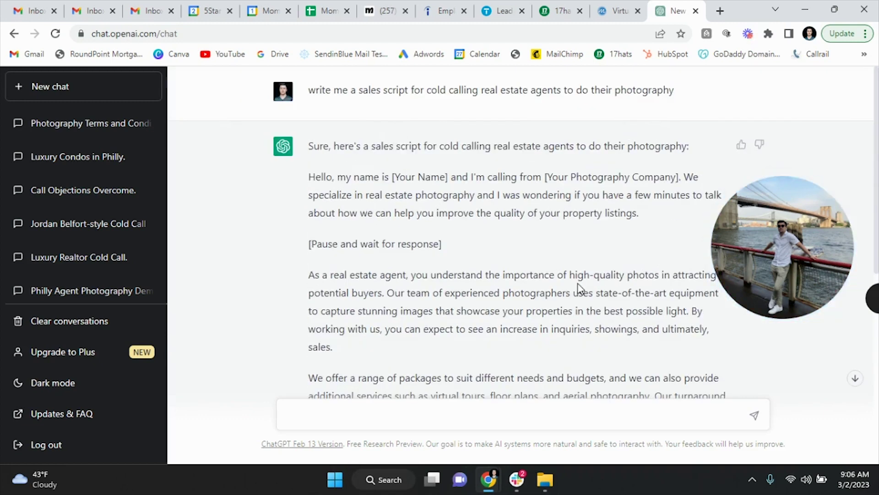
{"action": "scroll", "coordinate": [578, 288], "scroll_direction": "down", "scroll_amount": 2}
{"action": "scroll", "coordinate": [579, 287], "scroll_direction": "down", "scroll_amount": 1}
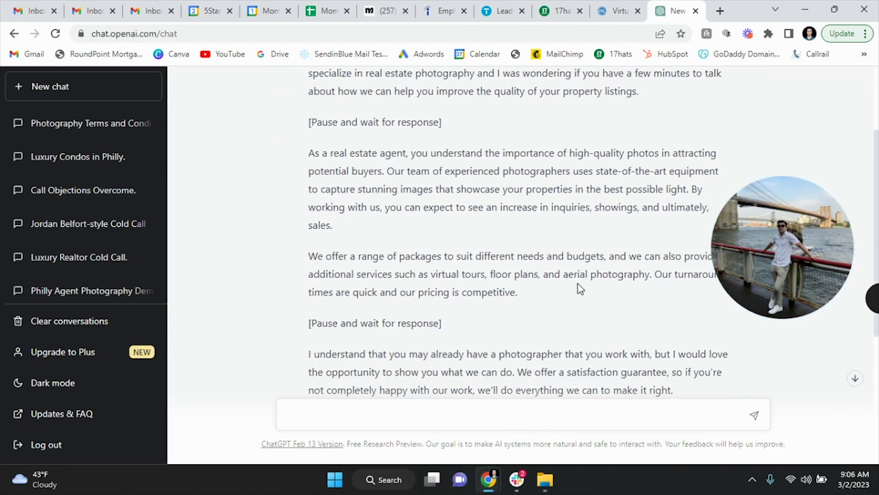
In a new chat, send a Jordan Belfort-style cold call prompt for Philadelphia luxury condo realtors
{"action": "left_click", "coordinate": [94, 92]}
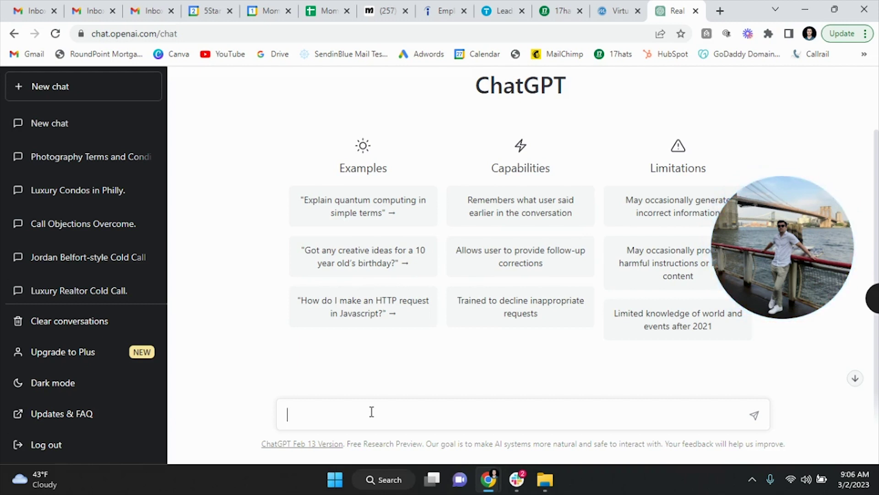
{"action": "type", "text": "write me a cold call script "}
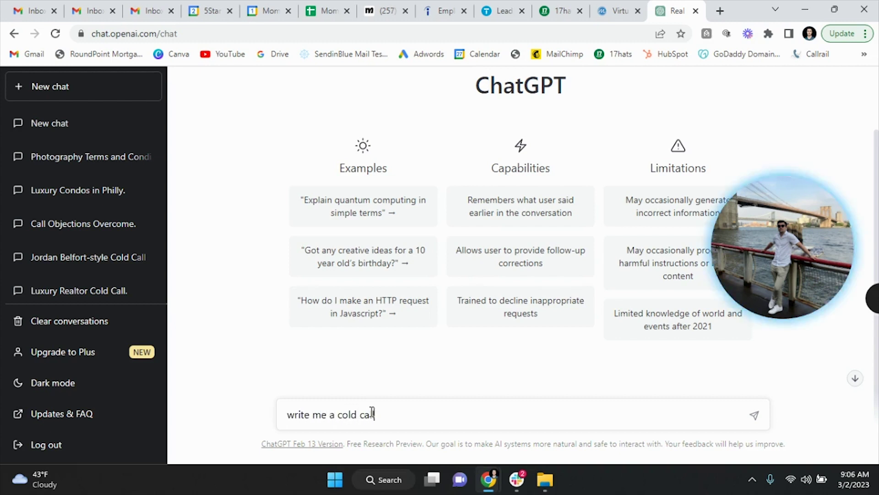
{"action": "type", "text": "targetting luxury rea"}
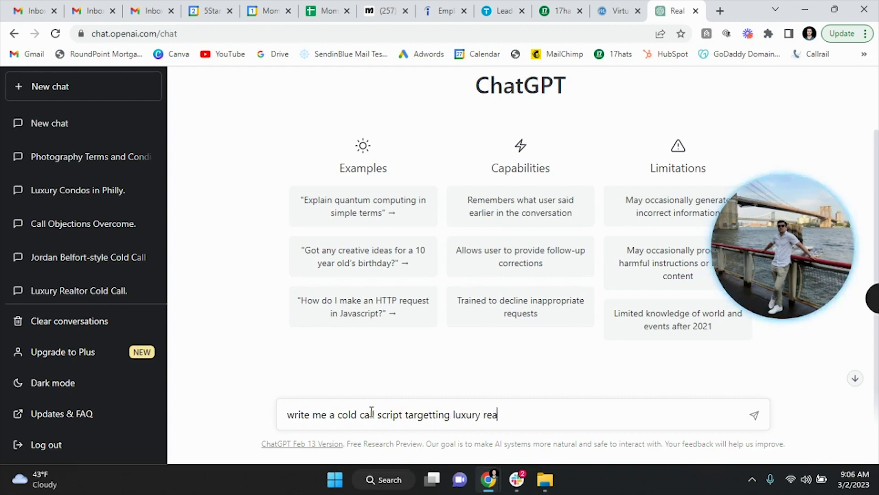
{"action": "type", "text": "ltors in philadelphia who sell"}
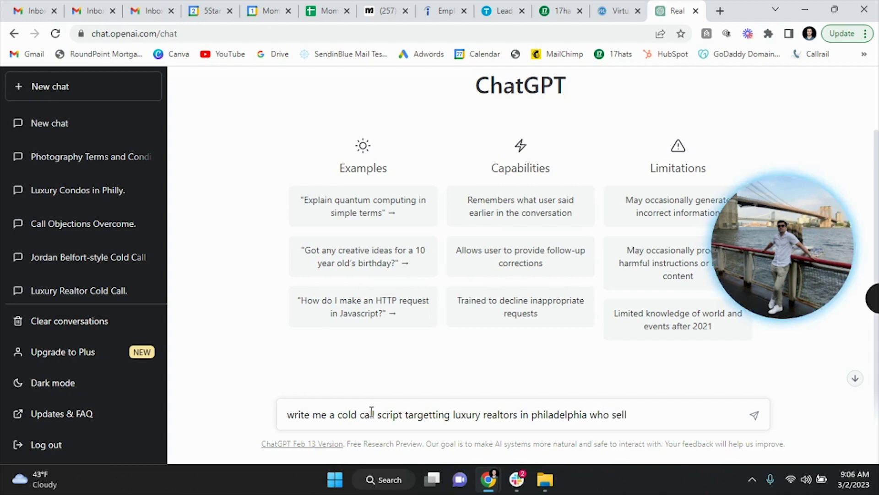
{"action": "type", "text": " condos"}
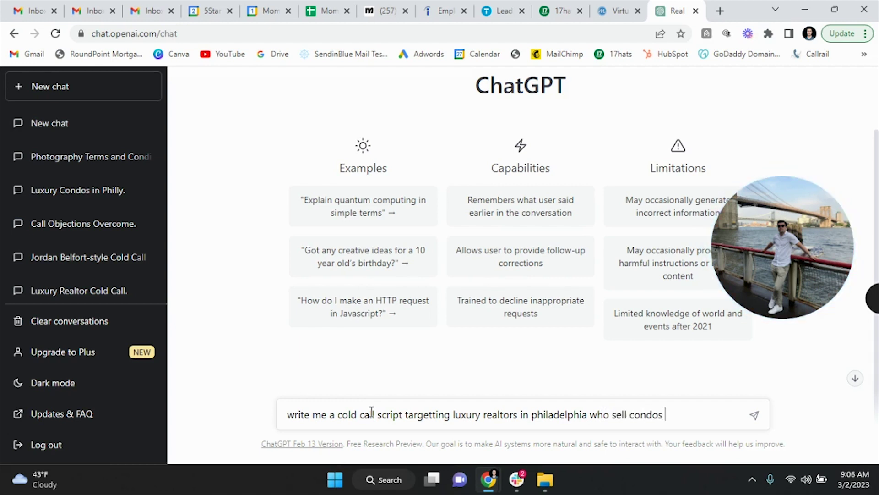
{"action": "key", "text": "BackSpace"}
{"action": "key", "text": "BackSpace"}
{"action": "key", "text": "BackSpace"}
{"action": "key", "text": "BackSpace"}
{"action": "key", "text": "BackSpace"}
{"action": "key", "text": "BackSpace"}
{"action": "key", "text": "BackSpace"}
{"action": "type", "text": "luxury condos with the t"}
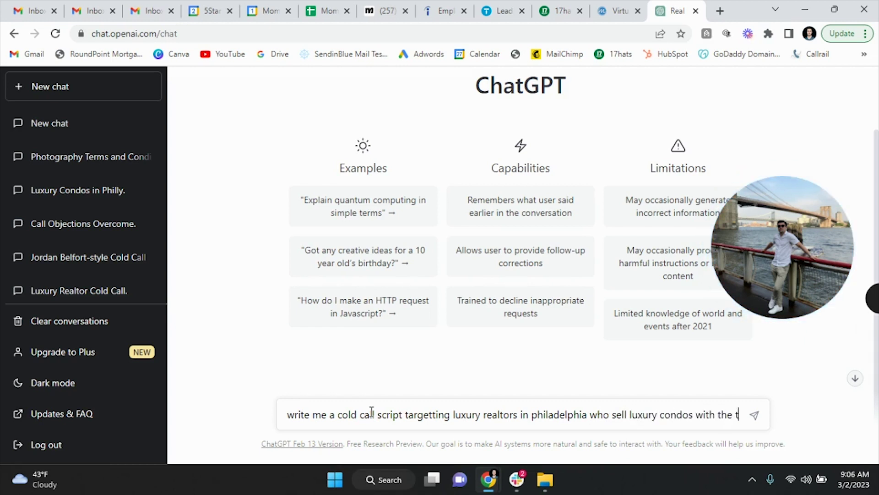
{"action": "type", "text": "onality and style of jo"}
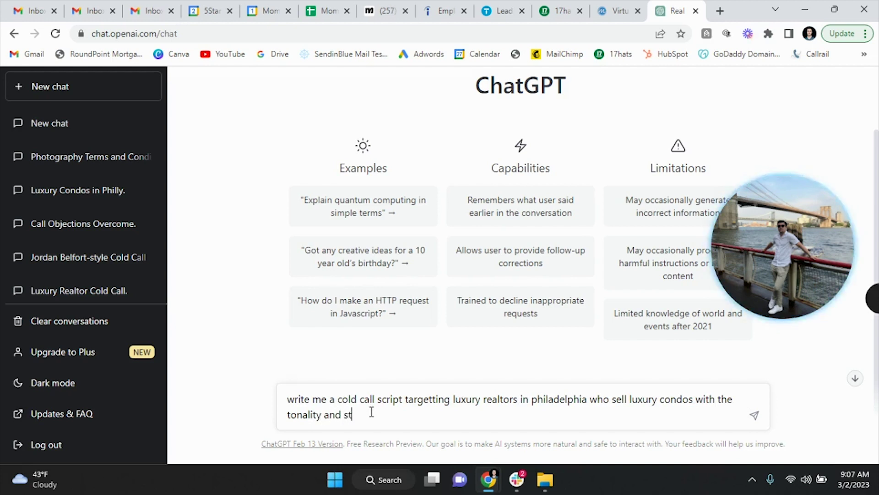
{"action": "type", "text": " Jordan Belfort"}
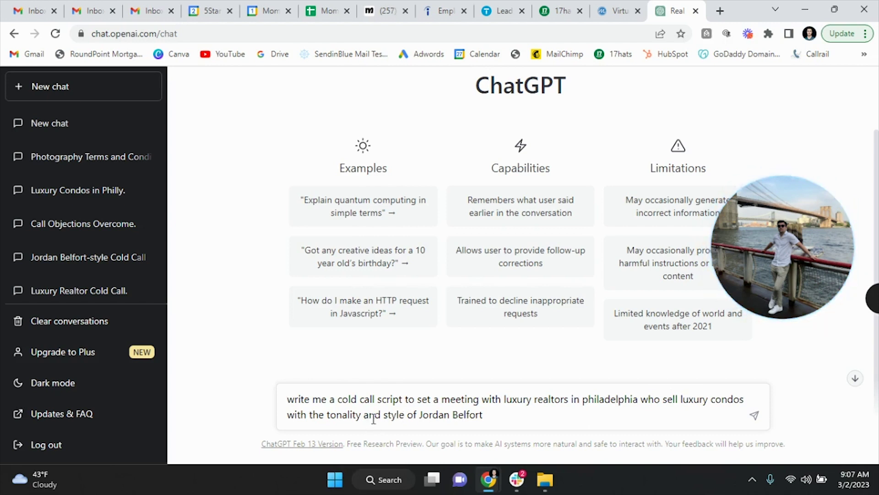
{"action": "left_click", "coordinate": [754, 416]}
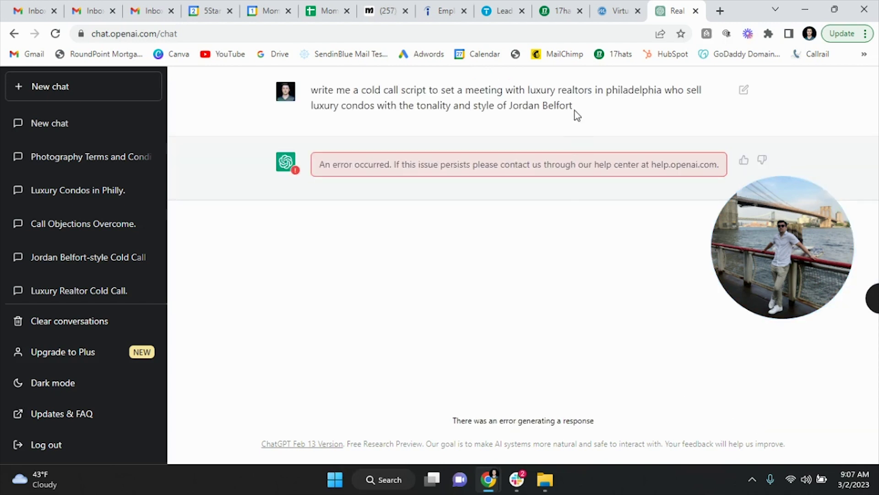
Copy the failed prompt's text and reload into a fresh new chat
{"action": "left_click_drag", "start_coordinate": [575, 113], "coordinate": [312, 85]}
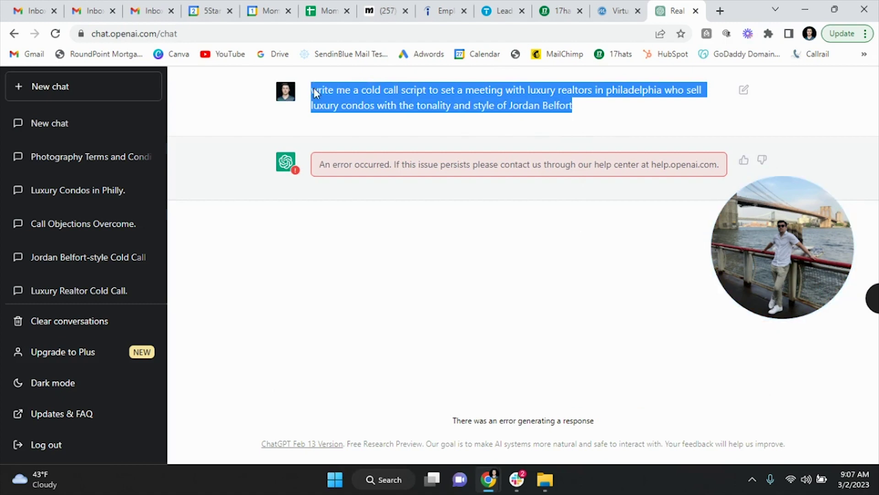
{"action": "right_click", "coordinate": [314, 87]}
{"action": "left_click", "coordinate": [337, 97]}
{"action": "left_click", "coordinate": [78, 90]}
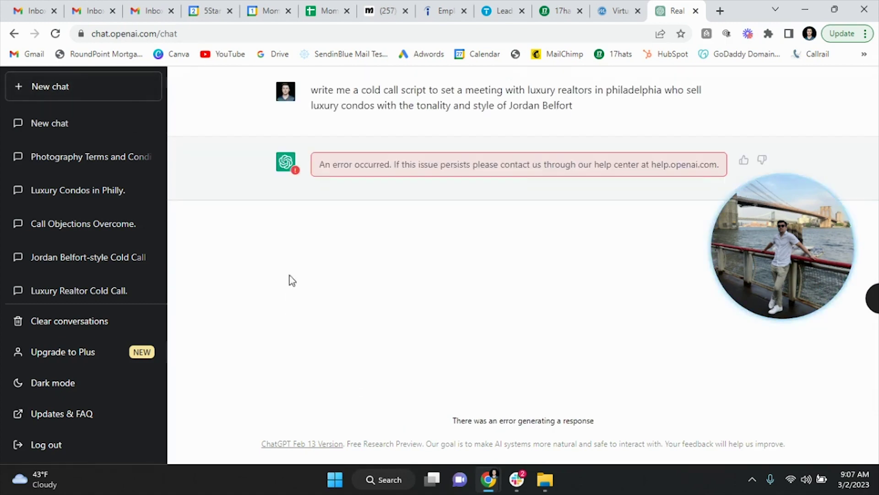
{"action": "left_click", "coordinate": [56, 34]}
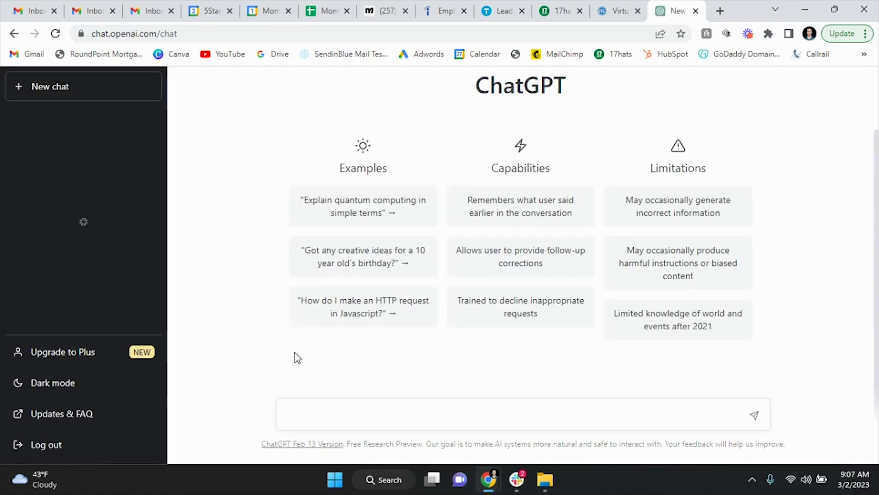
Paste and send the luxury-condo cold-call prompt, then scroll through the finished script
{"action": "key", "text": "ctrl+v"}
{"action": "key", "text": "Return"}
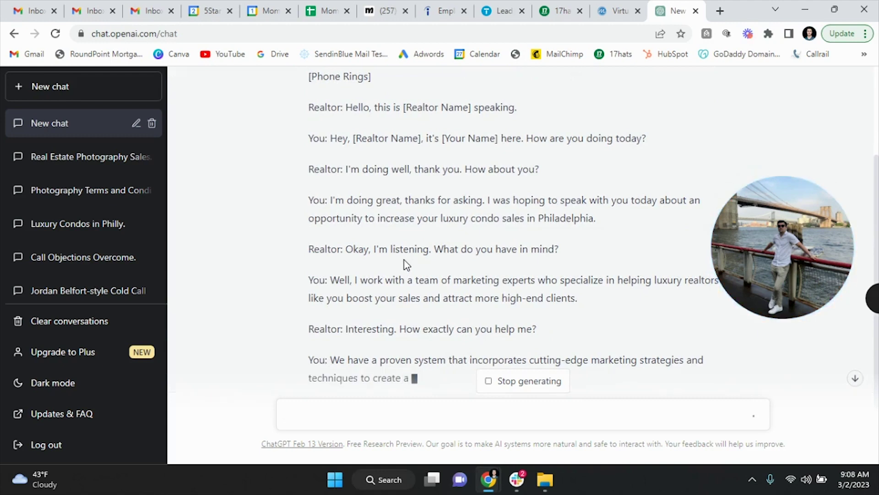
{"action": "scroll", "coordinate": [472, 257], "scroll_direction": "up", "scroll_amount": 1}
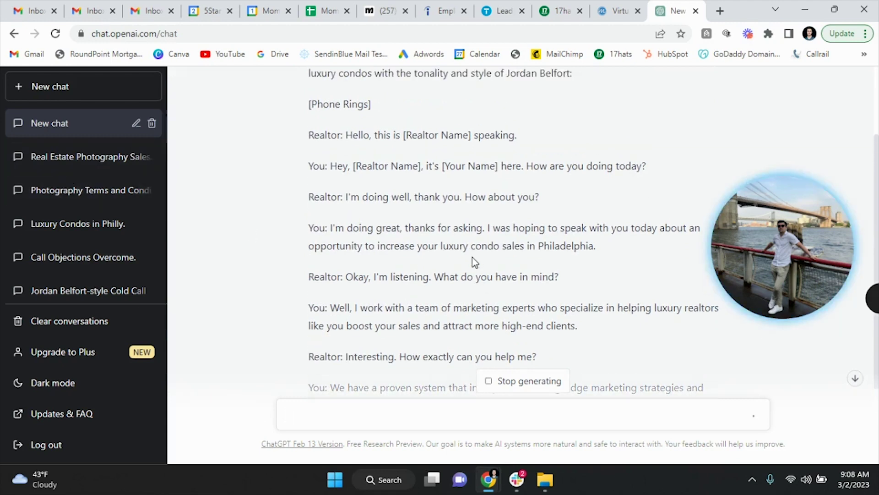
{"action": "scroll", "coordinate": [474, 260], "scroll_direction": "down", "scroll_amount": 2}
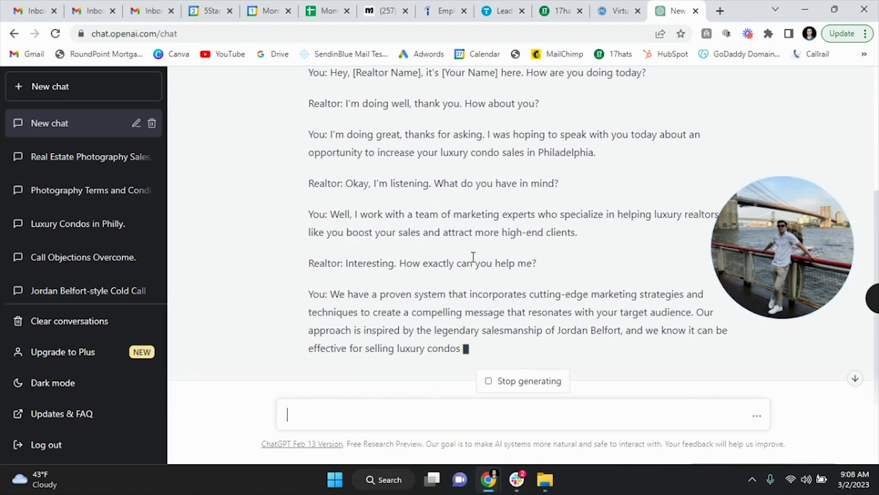
{"action": "scroll", "coordinate": [473, 257], "scroll_direction": "up", "scroll_amount": 2}
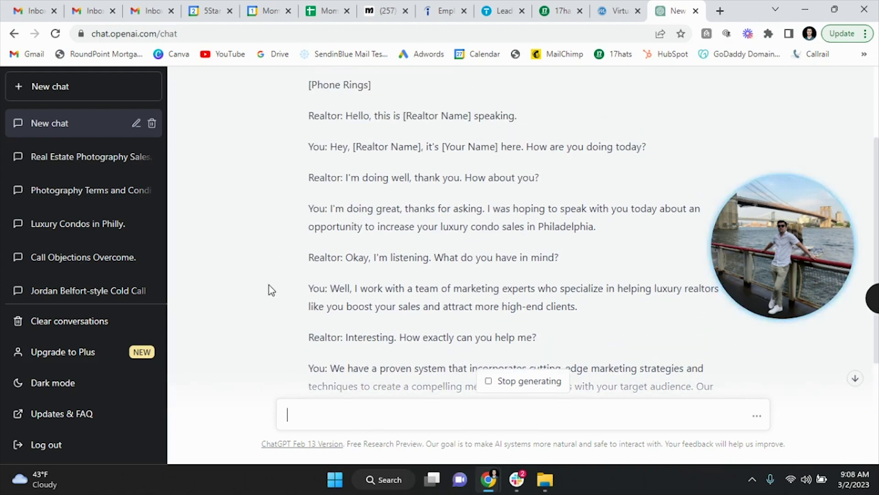
{"action": "scroll", "coordinate": [268, 291], "scroll_direction": "down", "scroll_amount": 5}
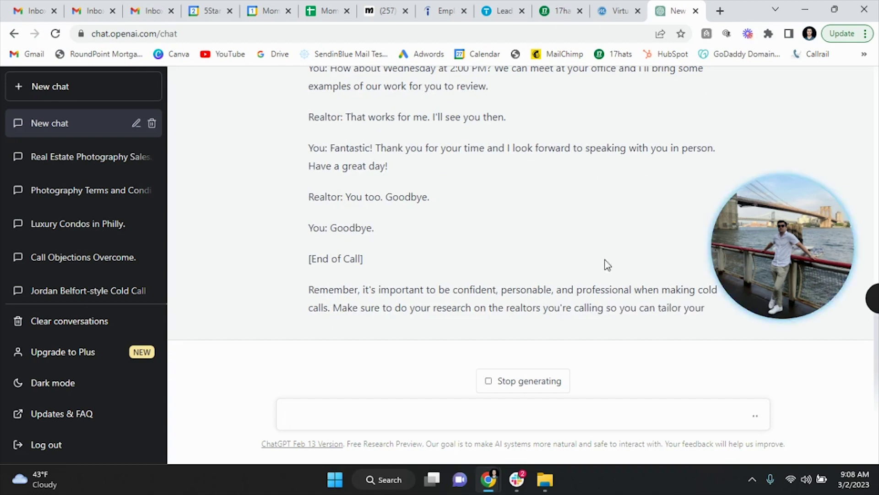
{"action": "scroll", "coordinate": [520, 276], "scroll_direction": "up", "scroll_amount": 4}
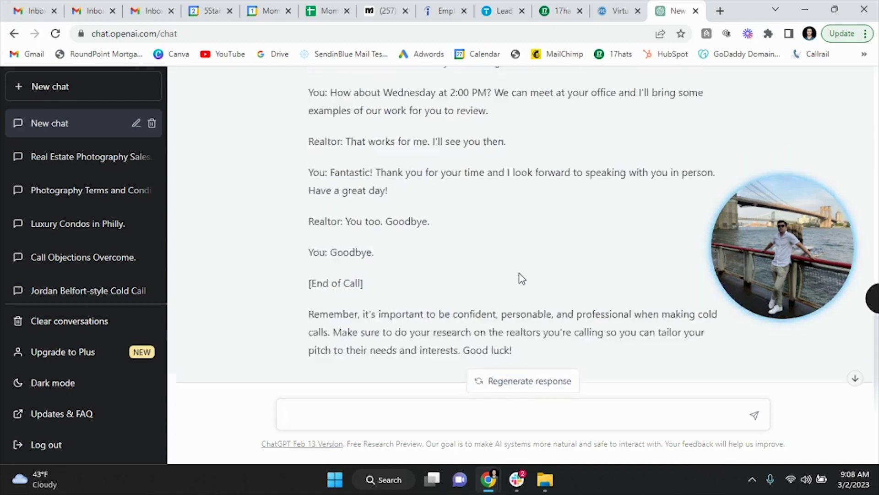
{"action": "scroll", "coordinate": [406, 378], "scroll_direction": "down", "scroll_amount": 4}
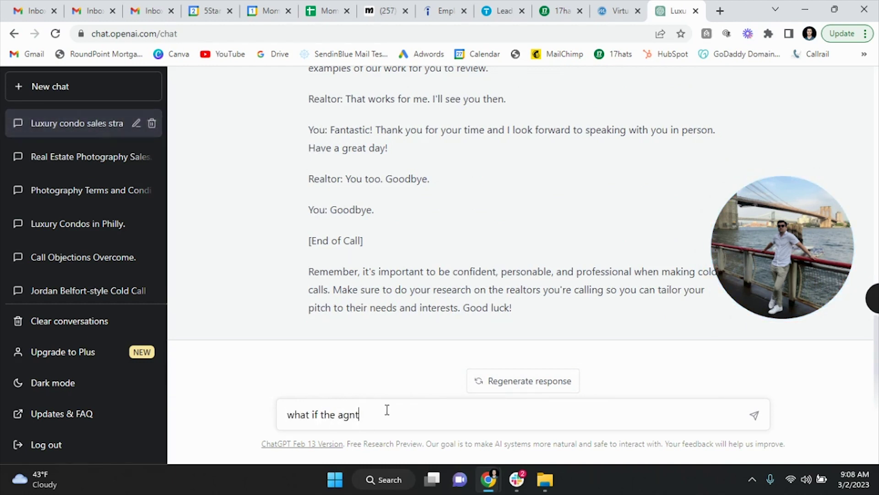
Ask 'how do I overcome objections to set a meeting?' when the agent isn't interested
{"action": "type", "text": "'t interested? how do I ove"}
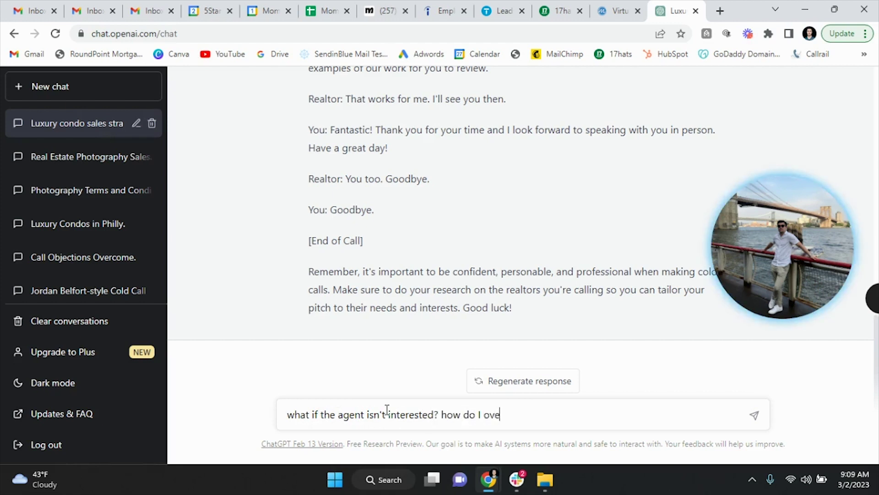
{"action": "type", "text": "rcome objections to "}
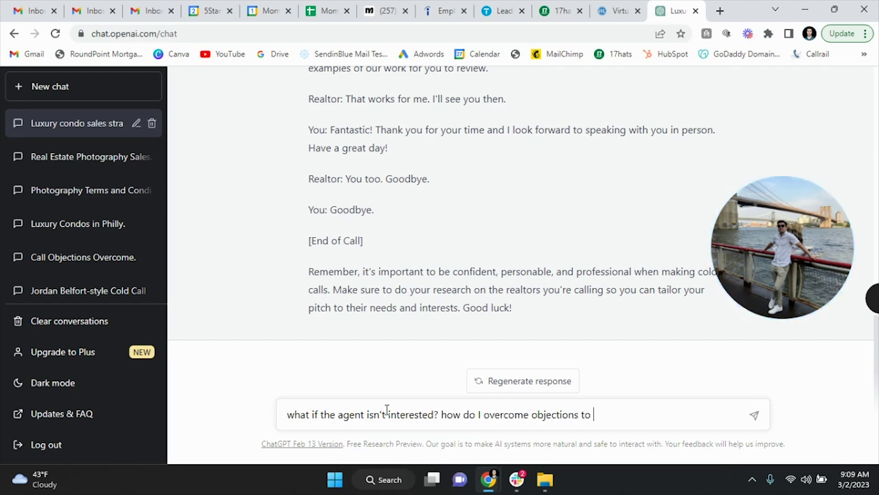
{"action": "type", "text": "set a meeting?"}
{"action": "key", "text": "Return"}
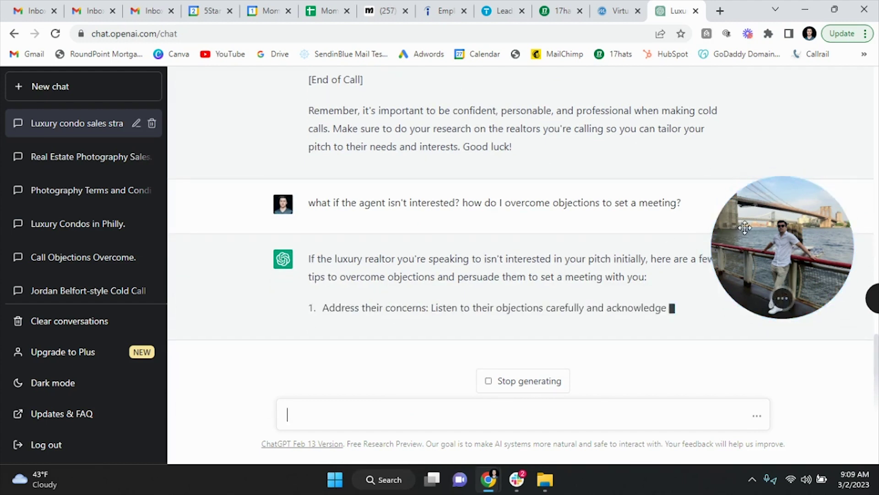
{"action": "left_click_drag", "start_coordinate": [747, 227], "coordinate": [761, 123]}
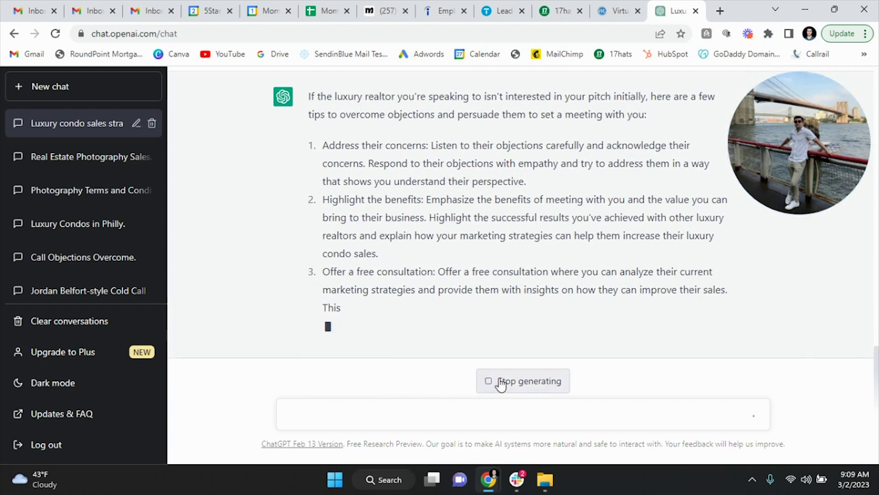
Ask how Jordan Belfort would overcome objections on the call to set the meeting with a luxury realtor
{"action": "left_click", "coordinate": [358, 416]}
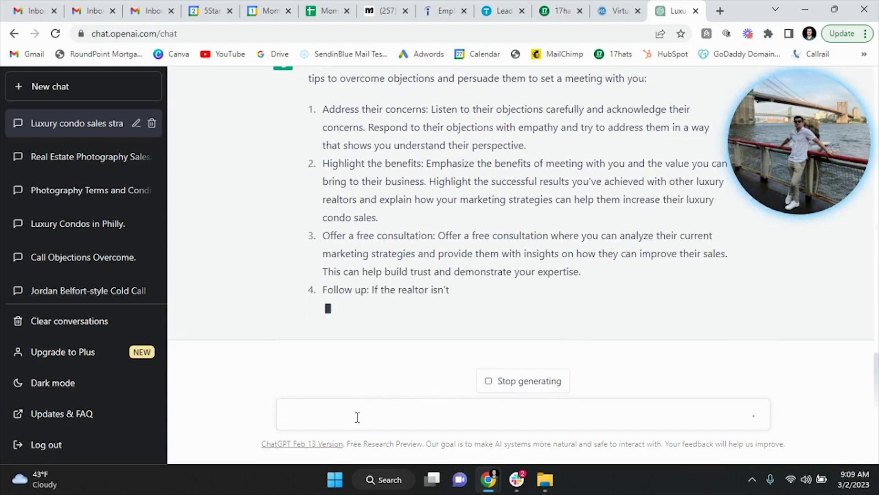
{"action": "type", "text": "how "}
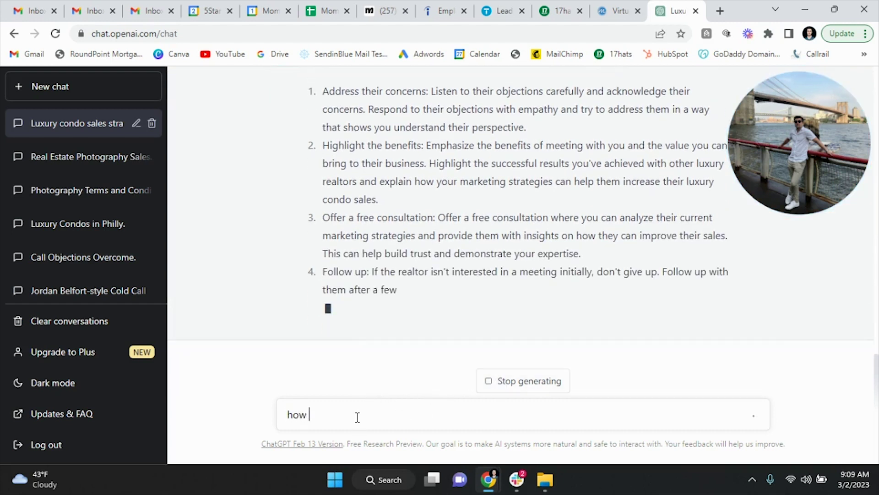
{"action": "type", "text": "would jordan belfo"}
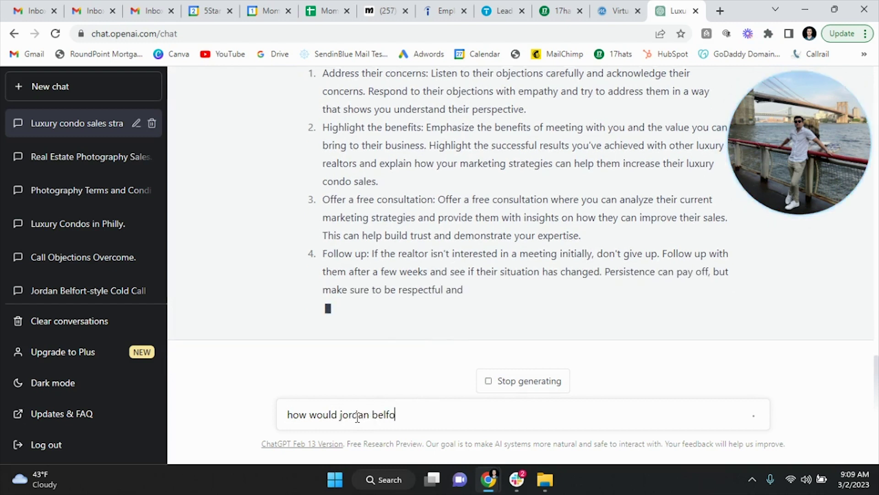
{"action": "type", "text": "rt say this on t"}
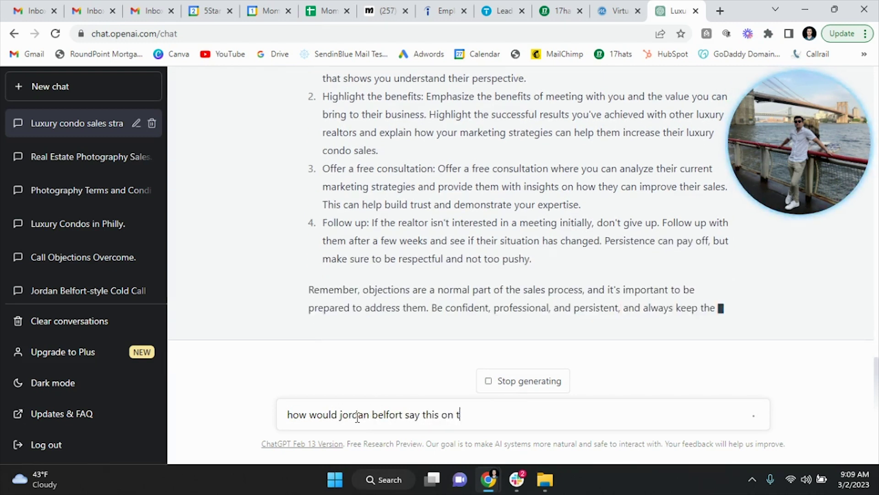
{"action": "type", "text": "he call to overco"}
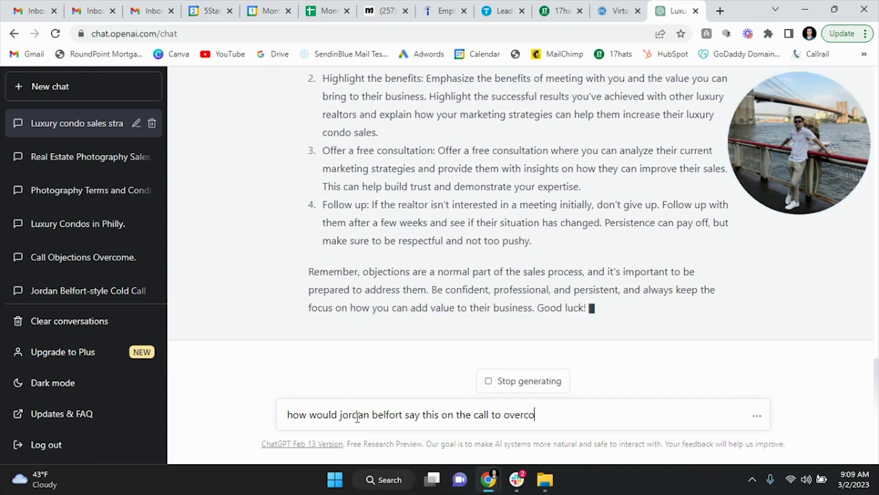
{"action": "type", "text": "me objections to set the meeti"}
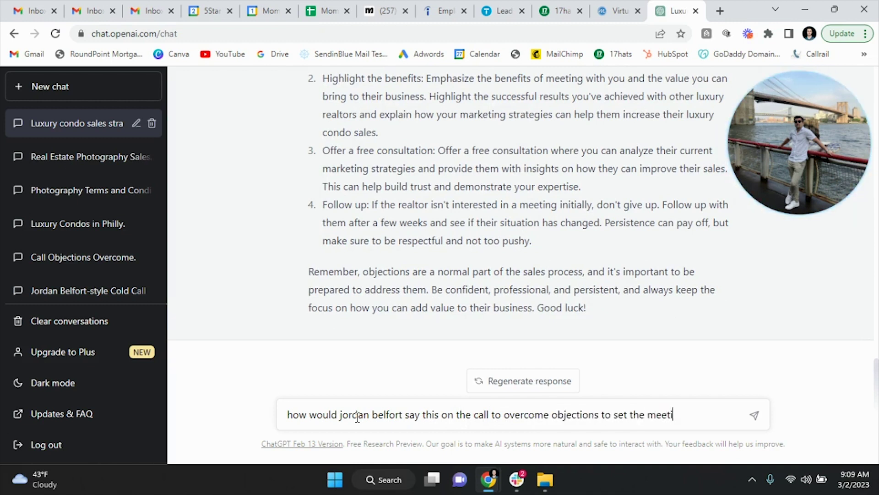
{"action": "type", "text": "ng with the luxury"}
{"action": "key", "text": "BackSpace"}
{"action": "key", "text": "BackSpace"}
{"action": "key", "text": "BackSpace"}
{"action": "key", "text": "BackSpace"}
{"action": "type", "text": "uxury realtor?"}
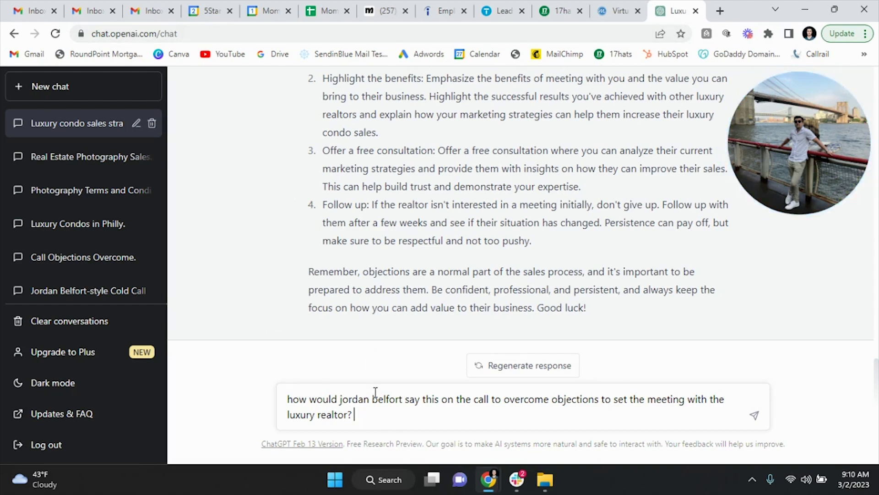
{"action": "key", "text": "Return"}
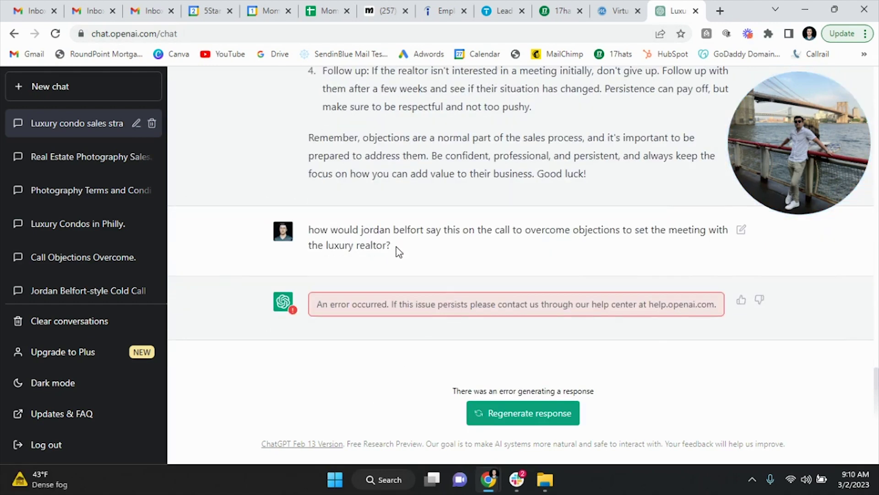
Copy the failed Jordan Belfort question text and clear the selection
{"action": "left_click_drag", "start_coordinate": [395, 248], "coordinate": [314, 231]}
{"action": "right_click", "coordinate": [314, 231]}
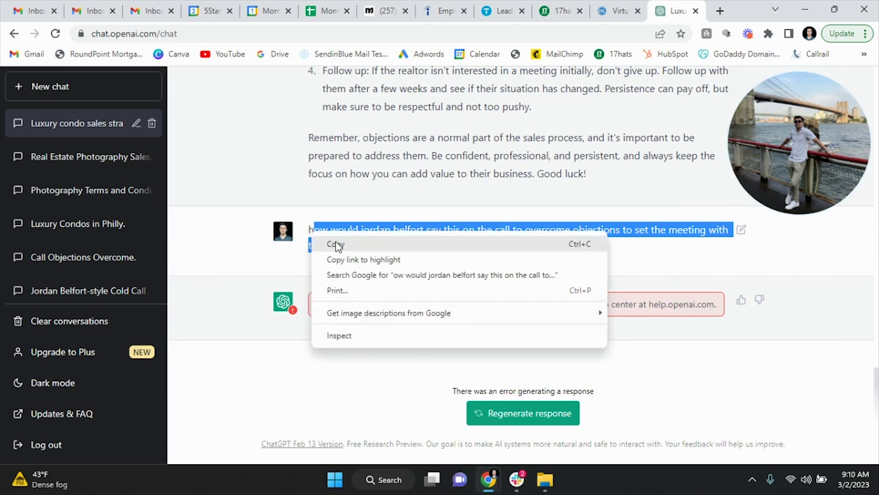
{"action": "left_click", "coordinate": [325, 244]}
{"action": "left_click", "coordinate": [255, 188]}
Scroll up to review the cold call script from its beginning
{"action": "scroll", "coordinate": [350, 265], "scroll_direction": "up", "scroll_amount": 1}
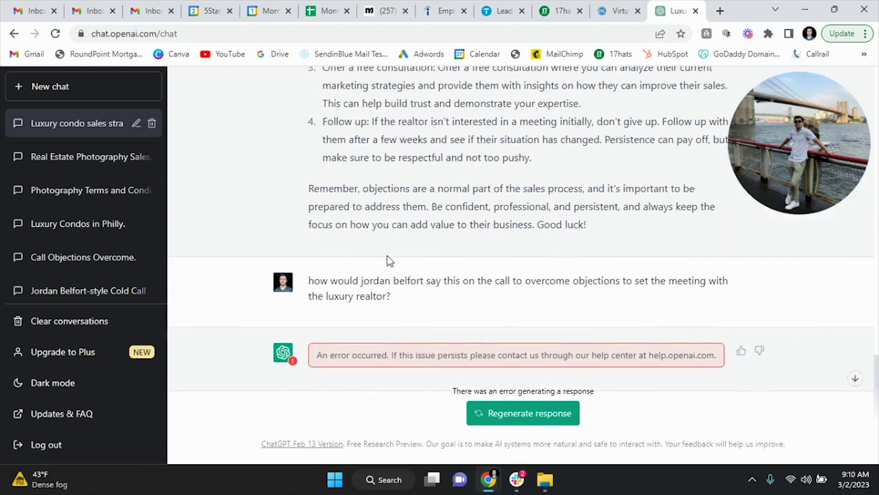
{"action": "scroll", "coordinate": [416, 289], "scroll_direction": "up", "scroll_amount": 1}
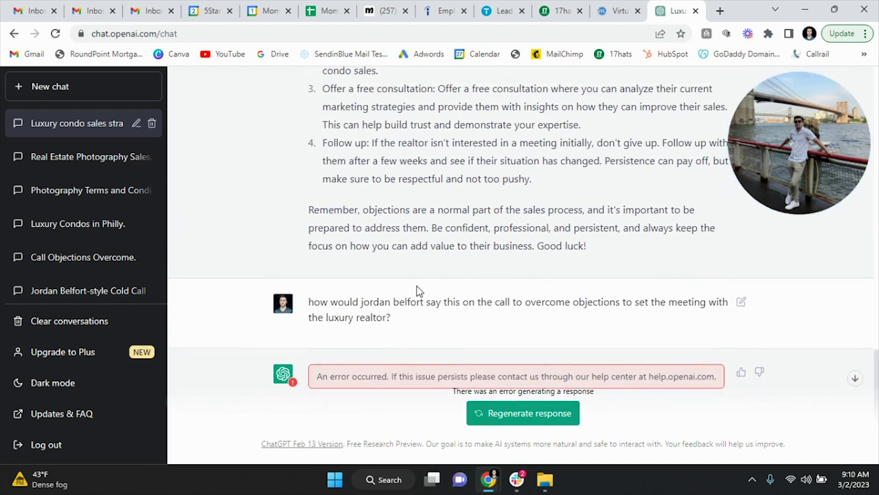
{"action": "scroll", "coordinate": [492, 311], "scroll_direction": "up", "scroll_amount": 5}
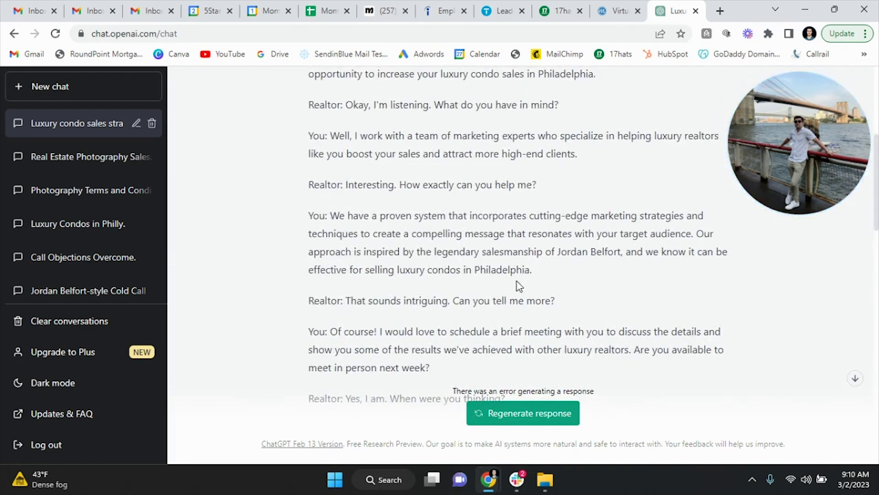
{"action": "scroll", "coordinate": [570, 289], "scroll_direction": "down", "scroll_amount": 5}
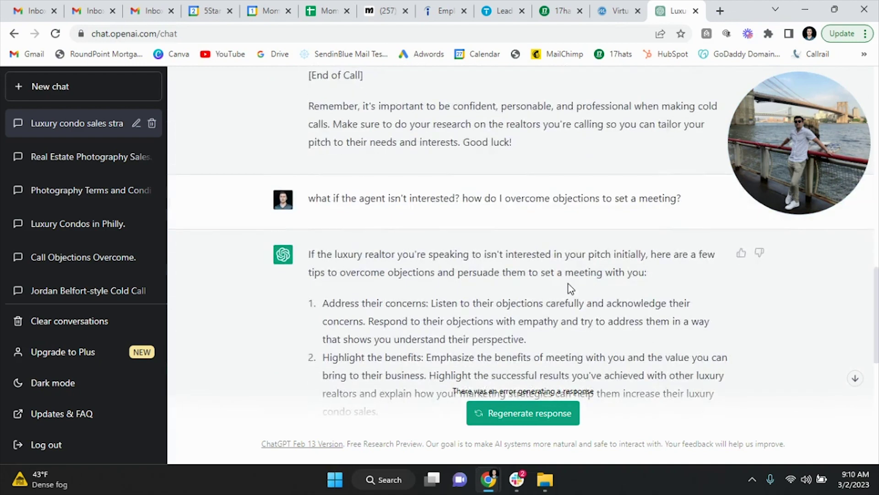
{"action": "scroll", "coordinate": [570, 288], "scroll_direction": "up", "scroll_amount": 5}
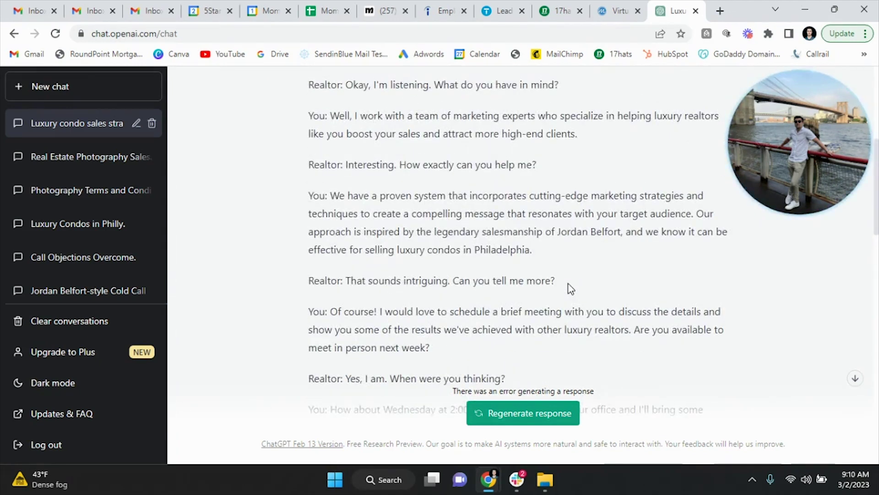
{"action": "scroll", "coordinate": [570, 289], "scroll_direction": "up", "scroll_amount": 5}
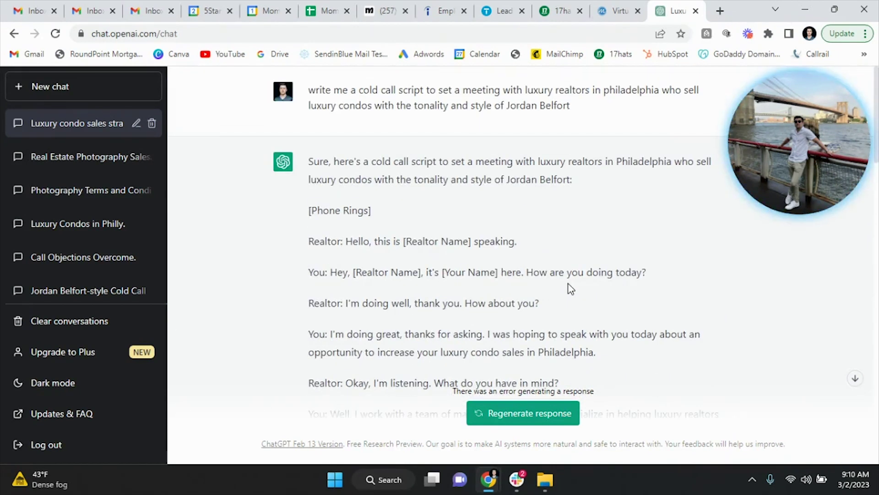
{"action": "left_click_drag", "start_coordinate": [798, 139], "coordinate": [351, 215]}
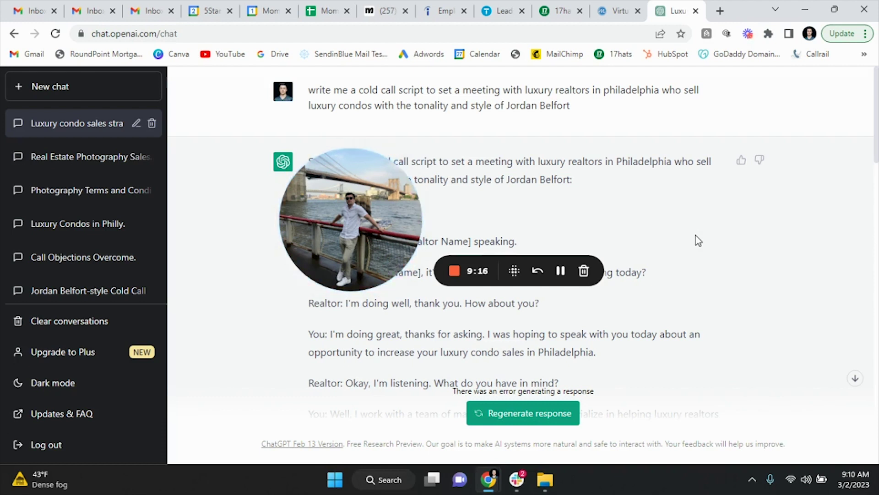
{"action": "mouse_move", "coordinate": [329, 233]}
{"action": "left_click_drag", "start_coordinate": [329, 233], "coordinate": [559, 156]}
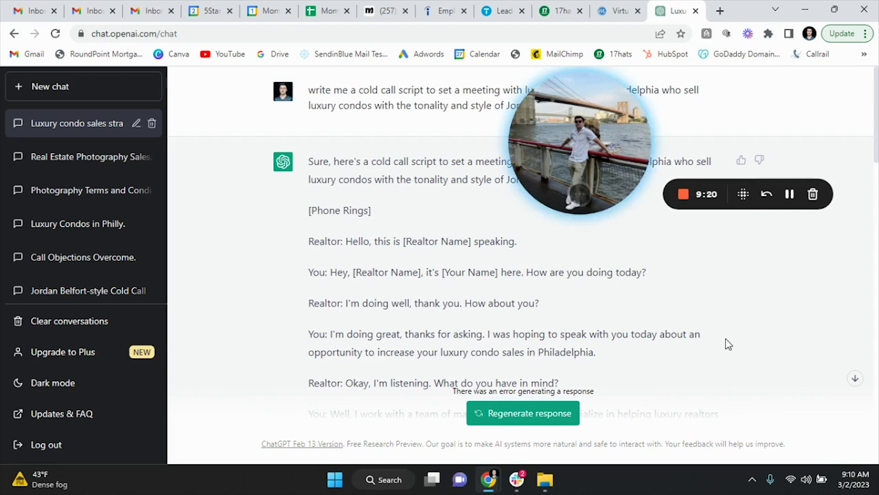